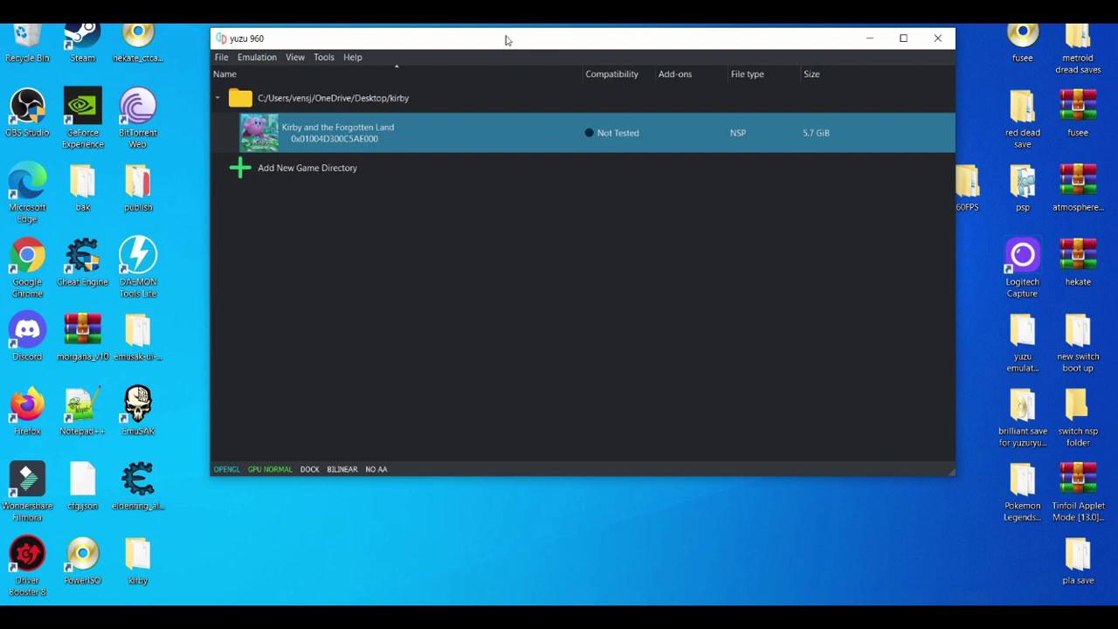
# Turn off VSync (OpenGL only) in yuzu's advanced graphics configuration and save the change
pyautogui.moveTo(509, 41); pyautogui.dragTo(486, 41)
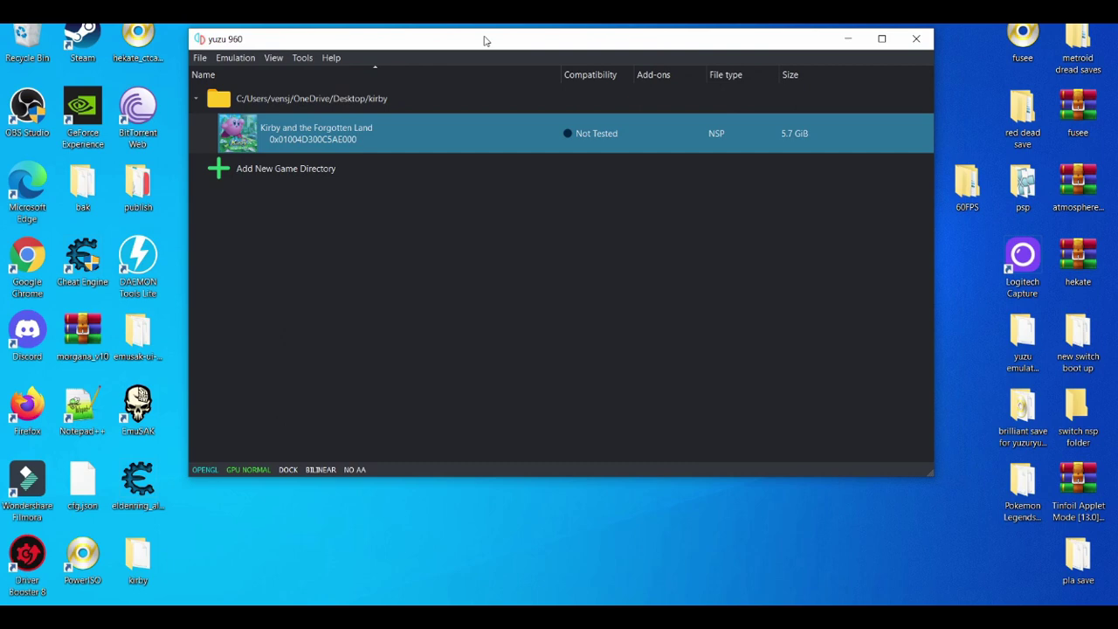
pyautogui.click(235, 57)
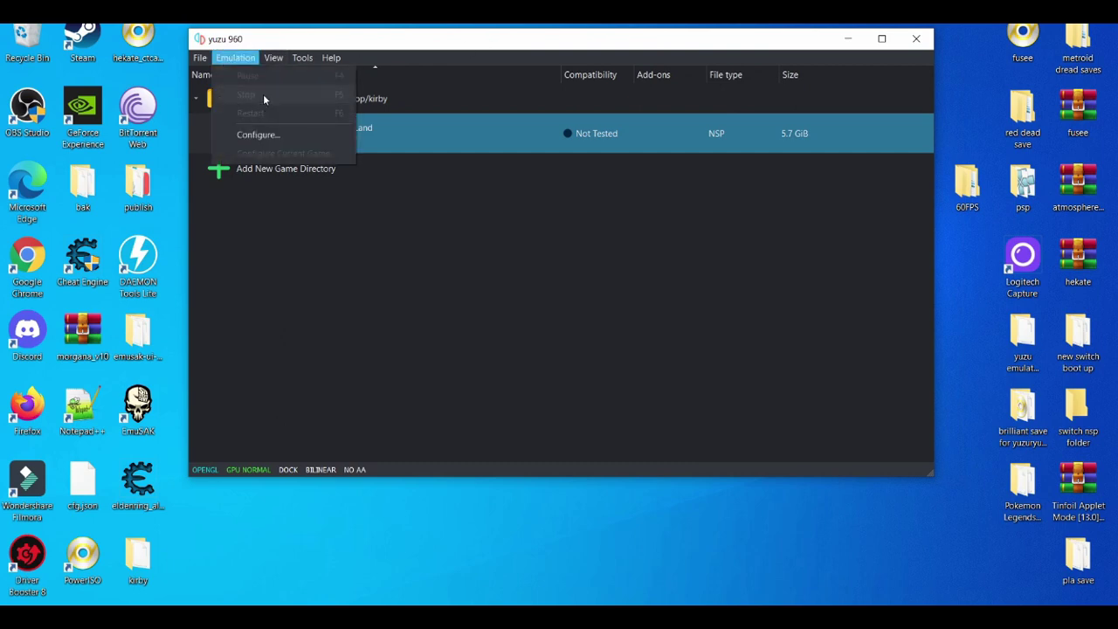
pyautogui.click(258, 133)
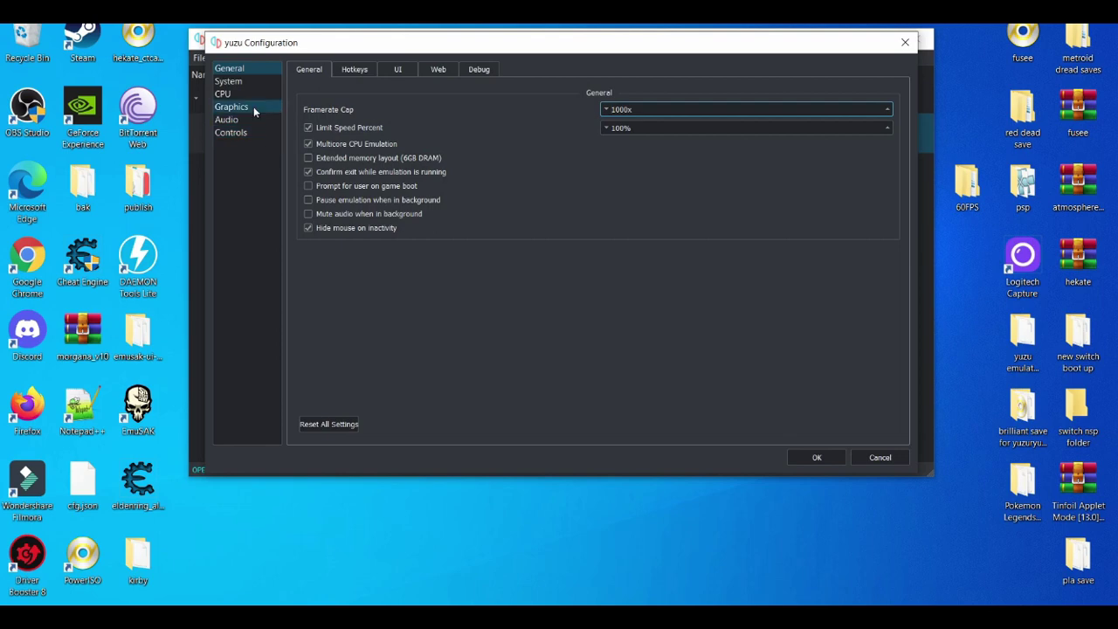
pyautogui.click(253, 108)
pyautogui.click(378, 70)
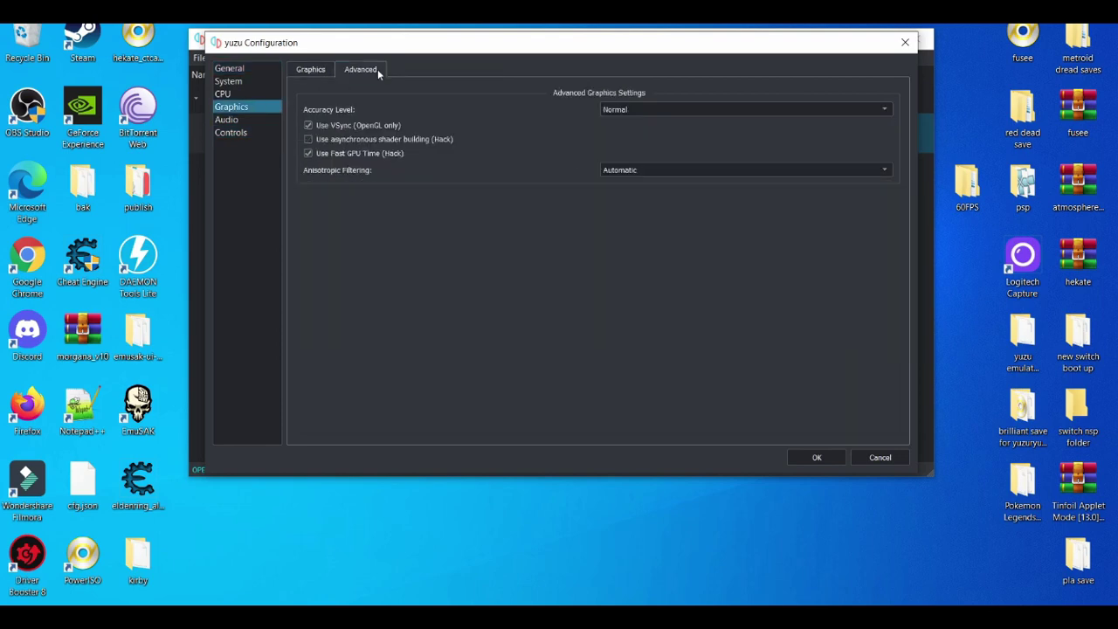
pyautogui.click(309, 139)
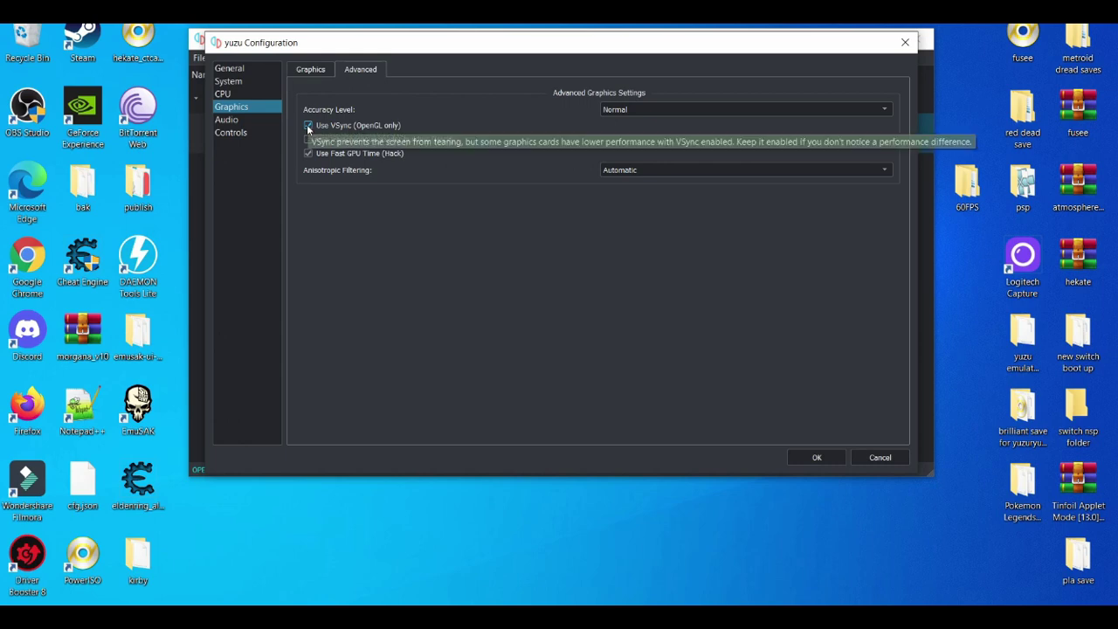
pyautogui.click(308, 127)
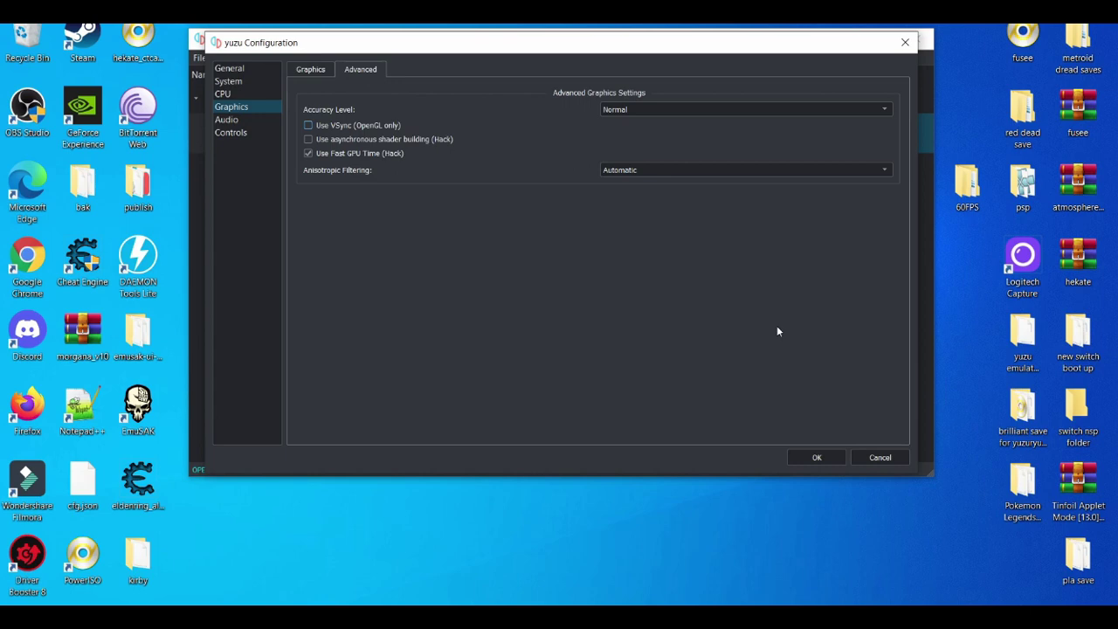
pyautogui.click(799, 462)
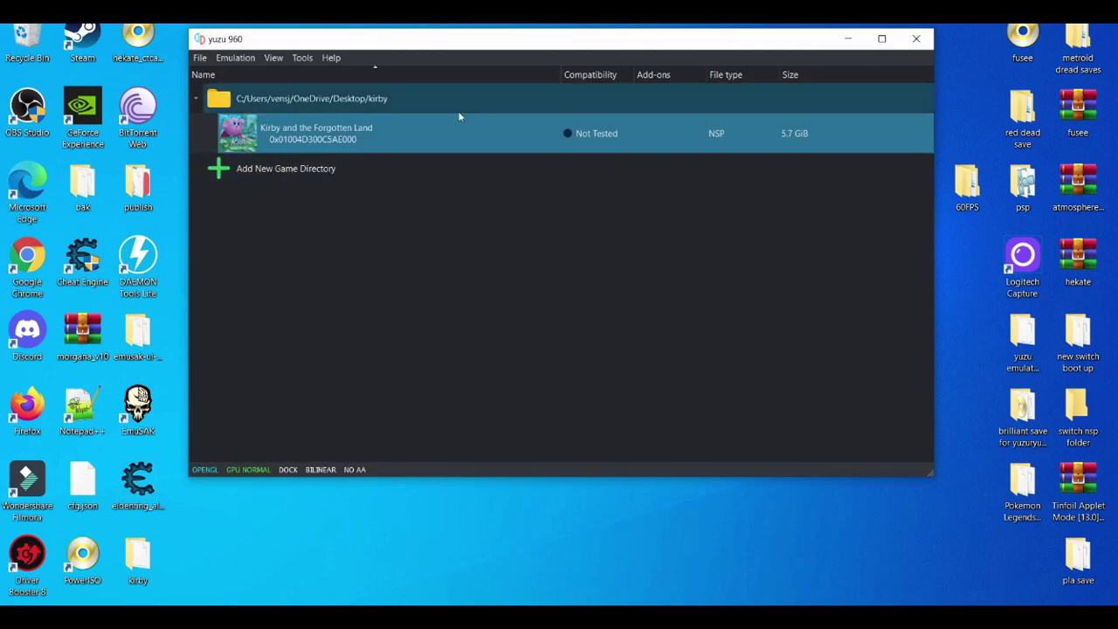
# Reopen the configuration to review the advanced graphics settings, including the VSync option, and close it without changes
pyautogui.moveTo(451, 45); pyautogui.dragTo(441, 53)
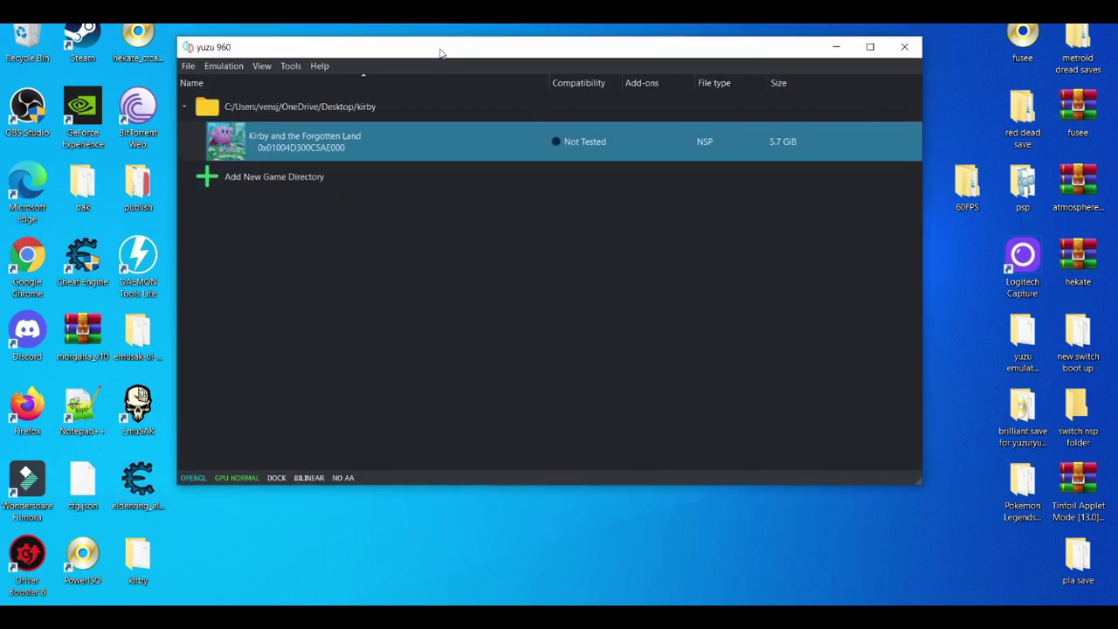
pyautogui.click(194, 69)
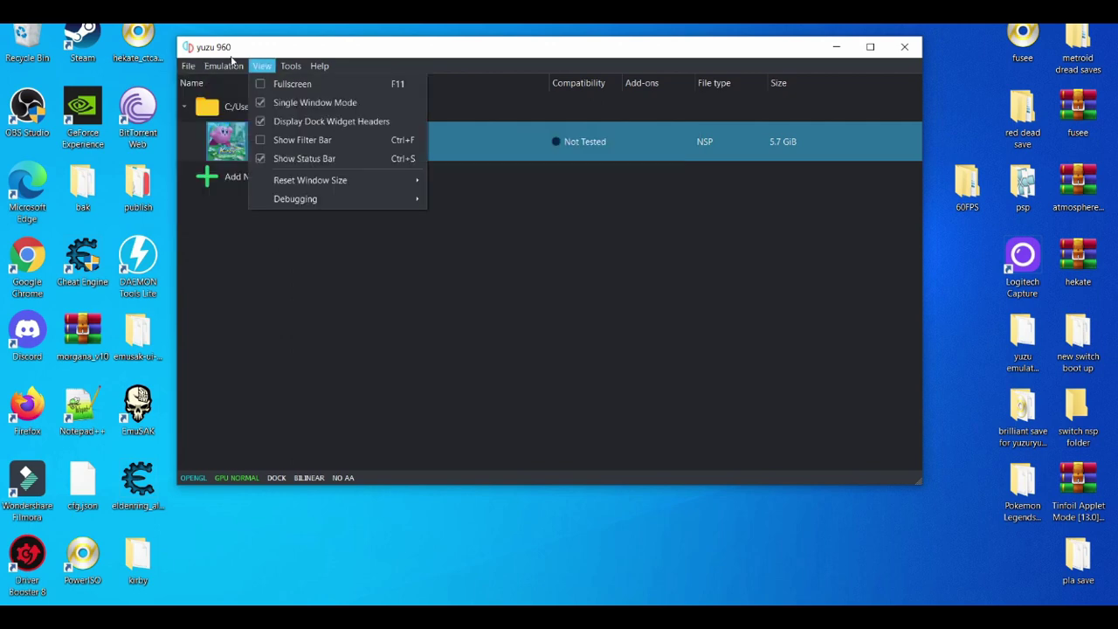
pyautogui.moveTo(226, 70)
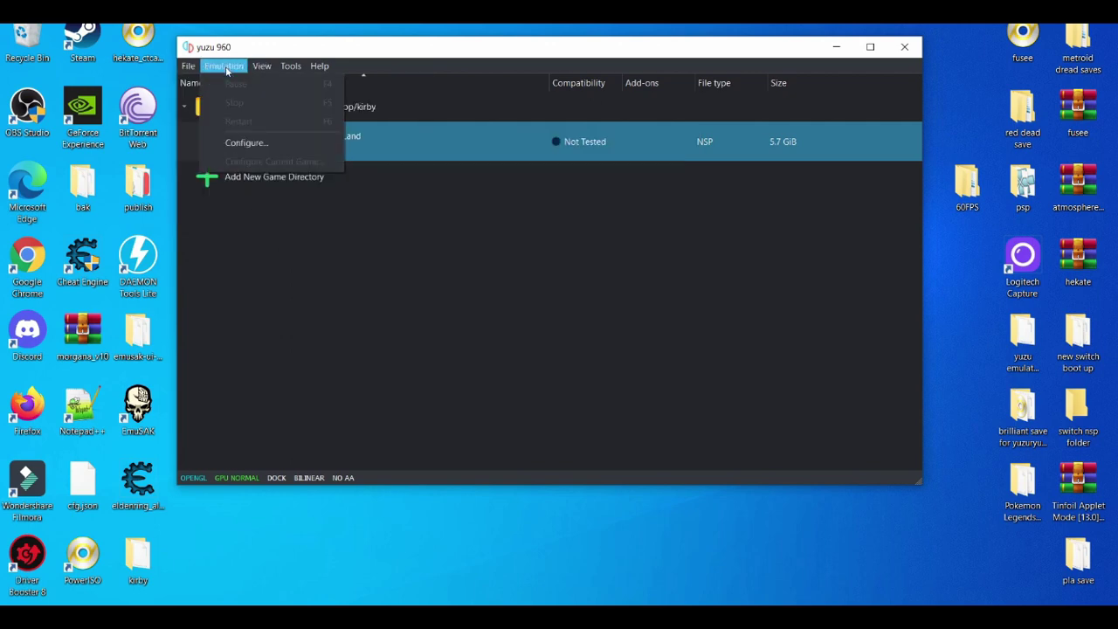
pyautogui.click(245, 142)
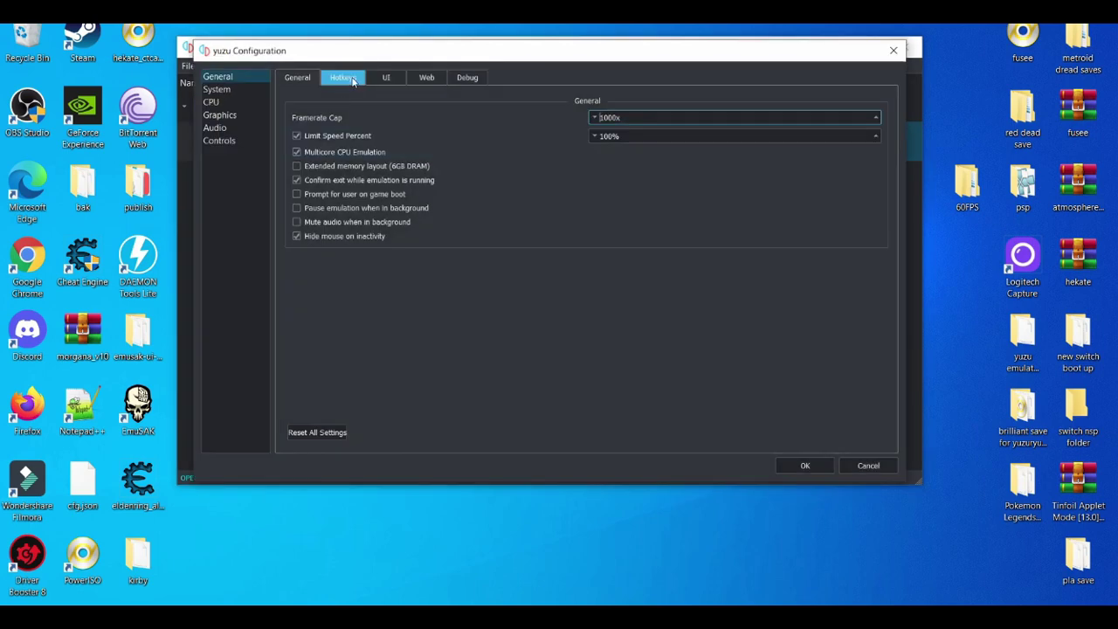
pyautogui.click(244, 121)
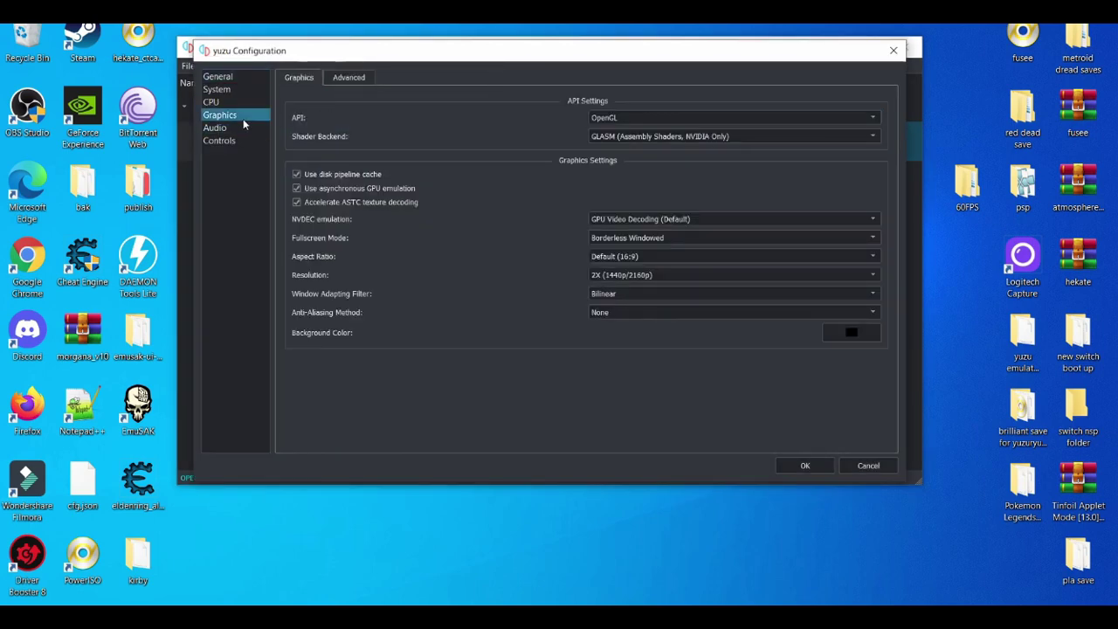
pyautogui.click(348, 78)
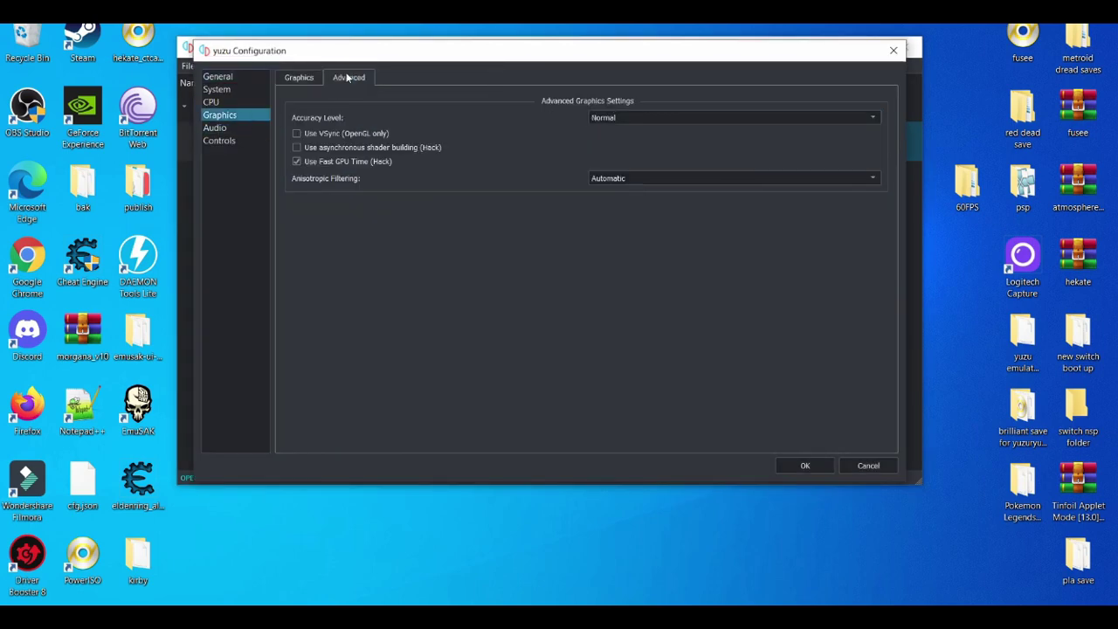
pyautogui.click(893, 50)
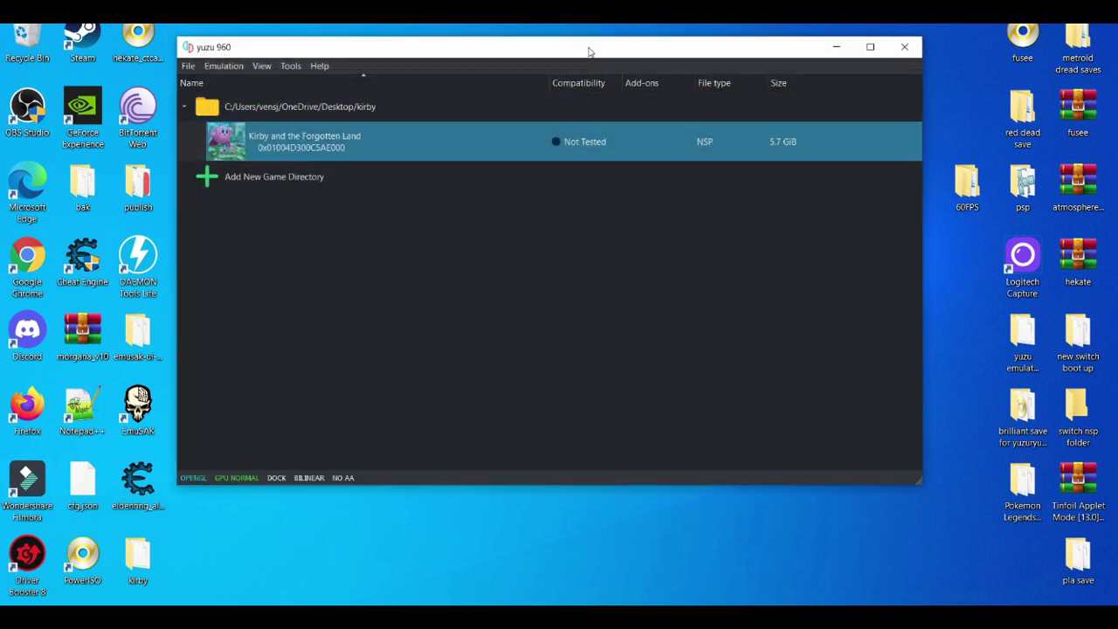
# Move the 60FPS folder from the desktop into the mod data location of Kirby and the Forgotten Land
pyautogui.moveTo(589, 51); pyautogui.dragTo(565, 45)
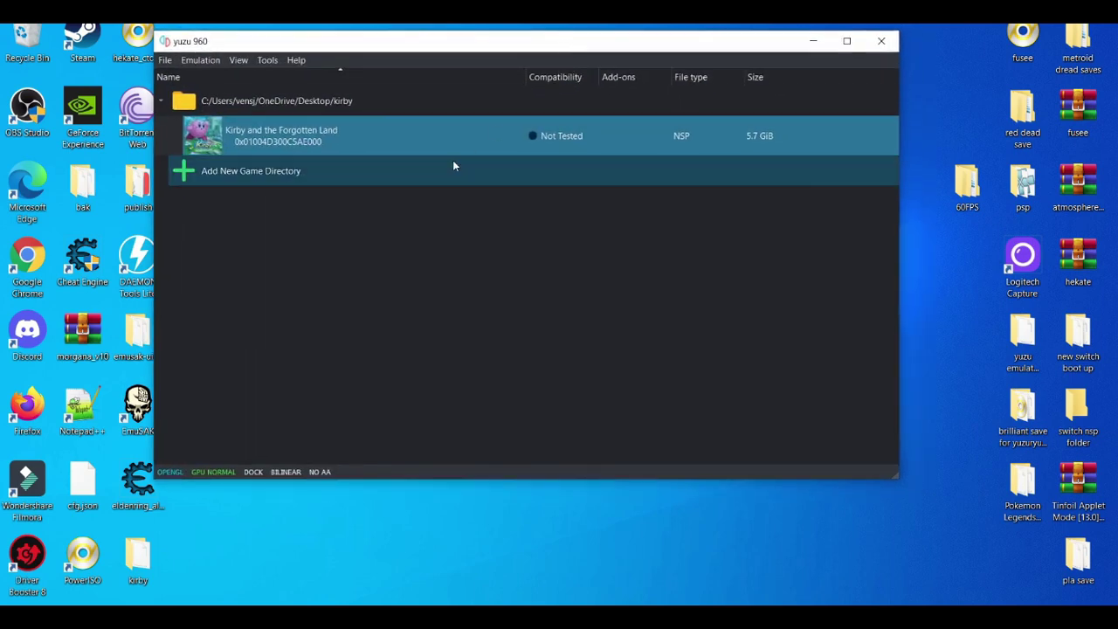
pyautogui.click(964, 214)
pyautogui.moveTo(963, 214); pyautogui.dragTo(954, 321)
pyautogui.click(476, 155)
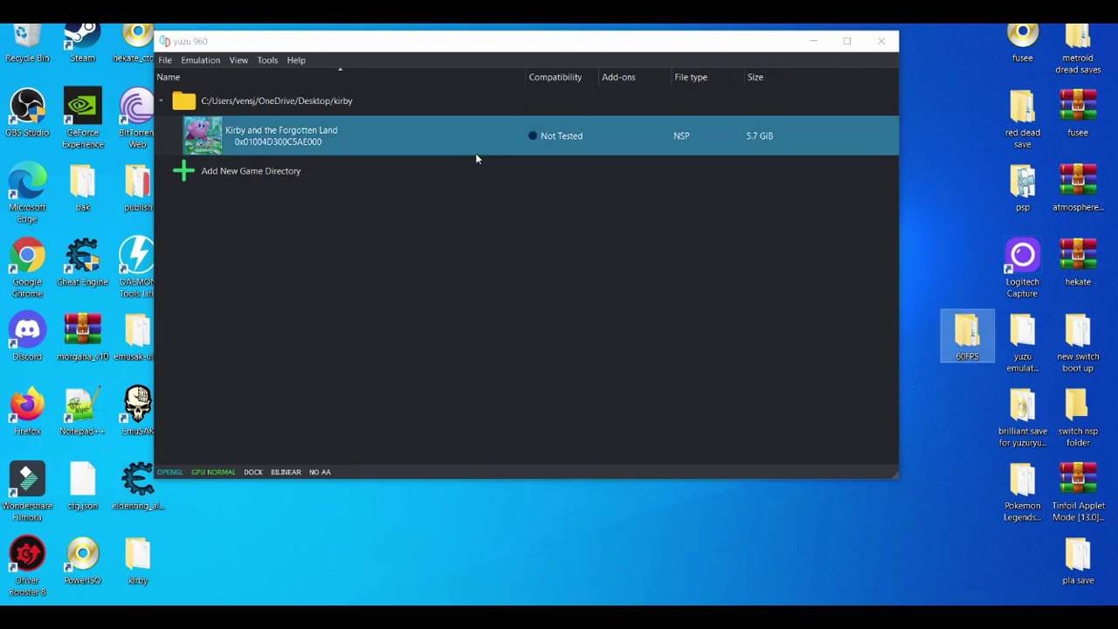
pyautogui.rightClick(357, 130)
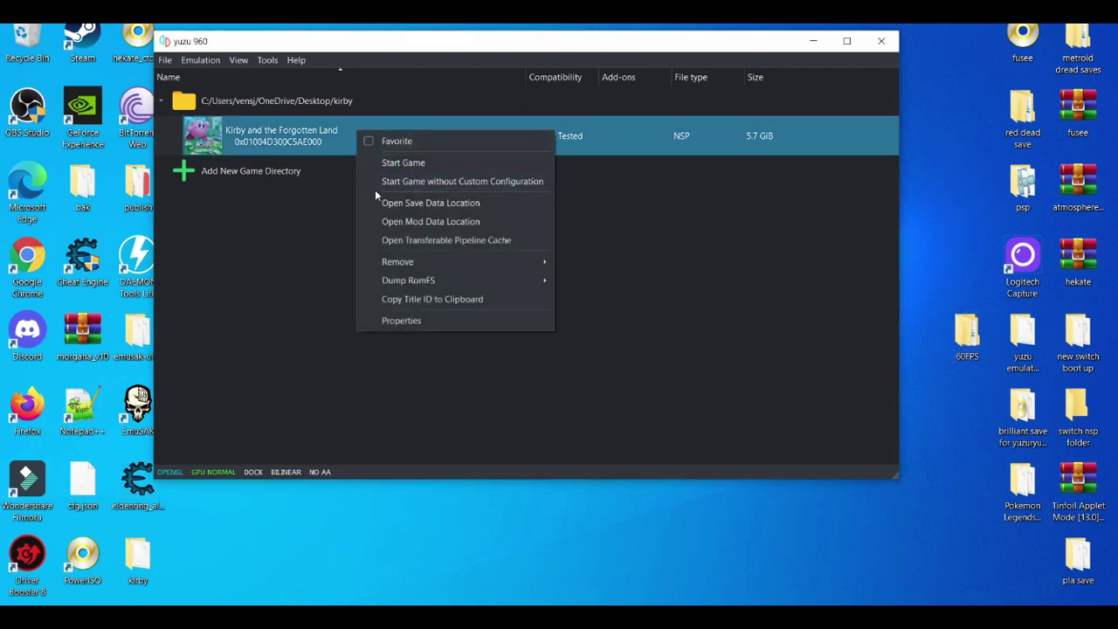
pyautogui.click(393, 222)
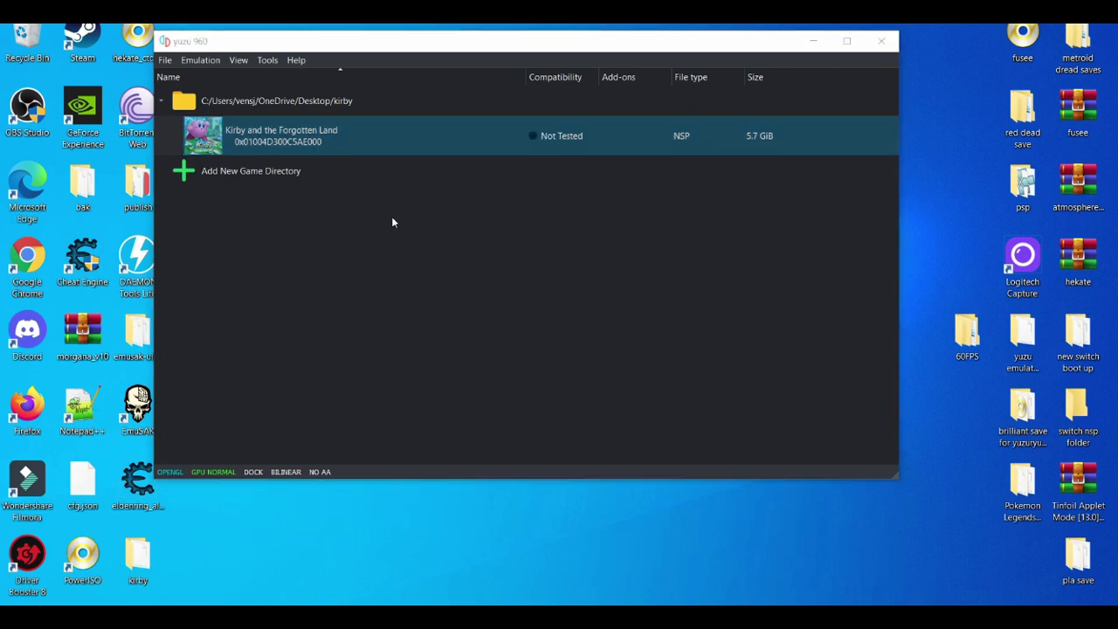
pyautogui.moveTo(967, 334); pyautogui.dragTo(471, 364)
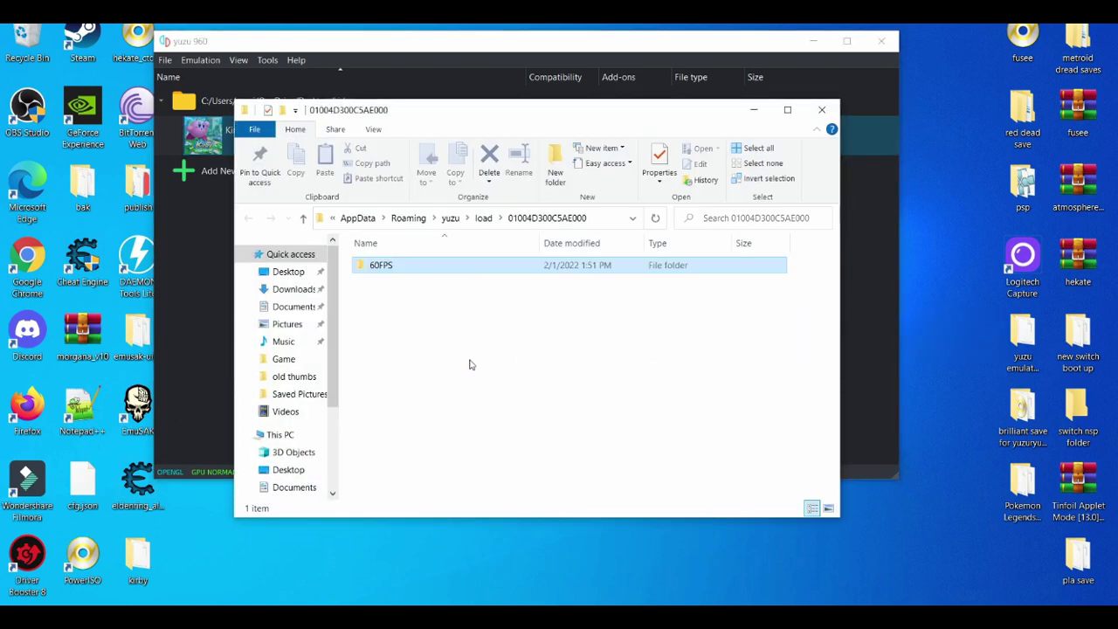
pyautogui.click(821, 111)
# Check in the properties of Kirby and the Forgotten Land whether the 60FPS add-on is listed and enabled
pyautogui.rightClick(443, 140)
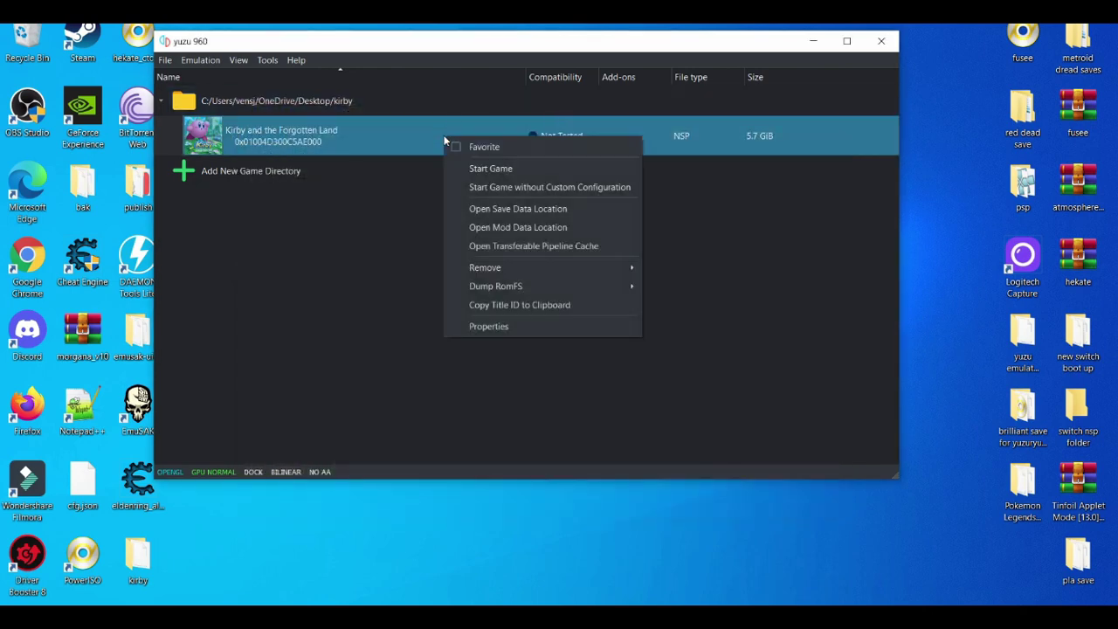
pyautogui.click(495, 326)
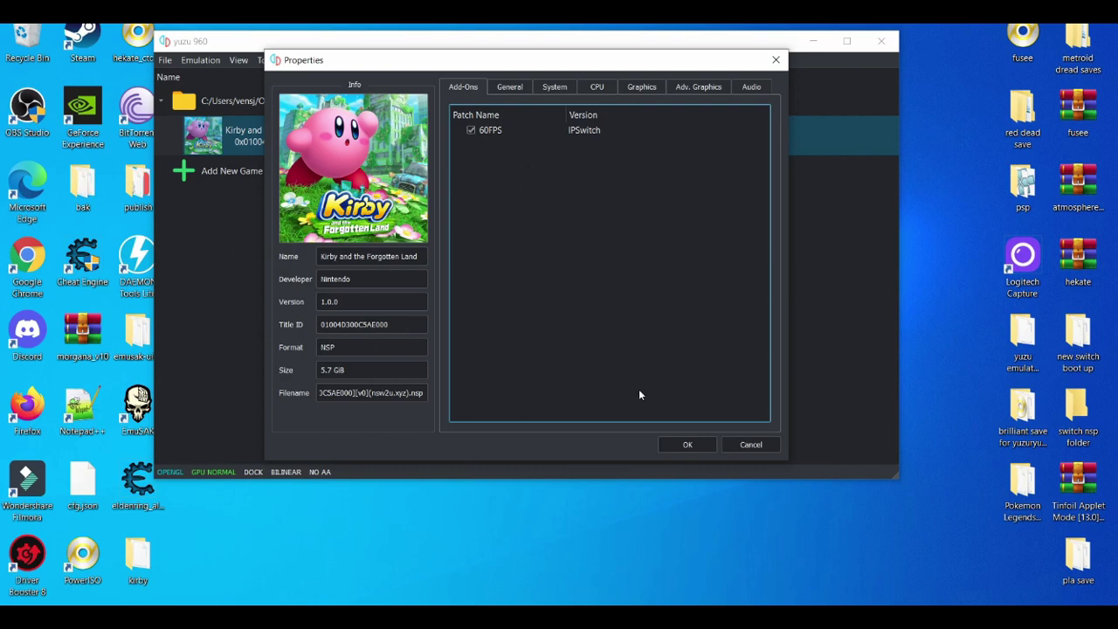
pyautogui.click(694, 448)
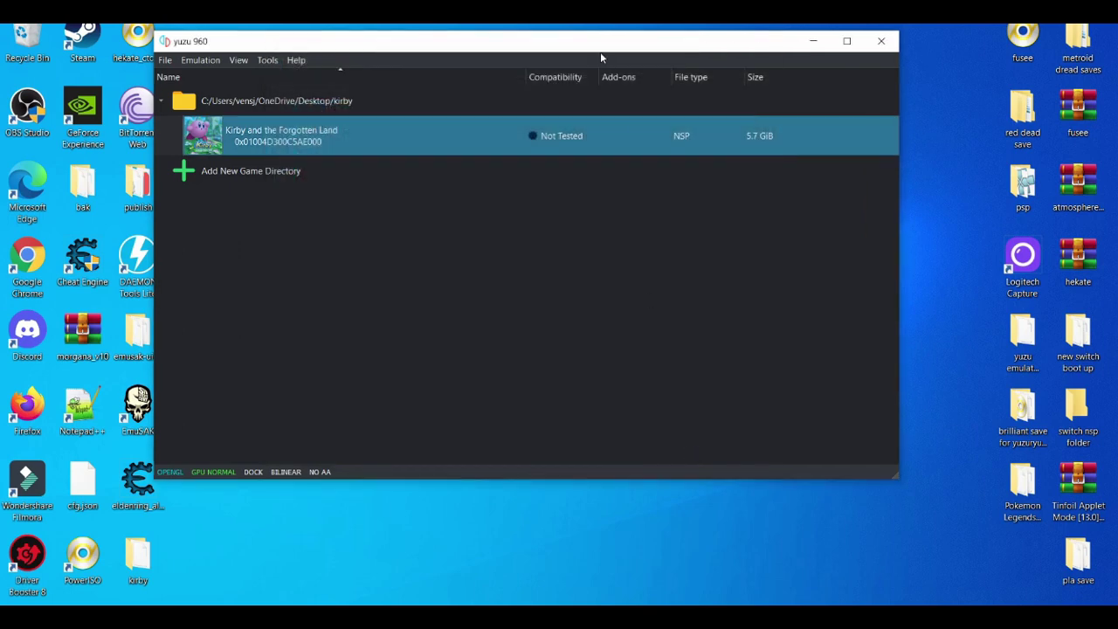
# Switch to NVIDIA Control Panel and inspect the Vertical sync setting in the global 3D settings
pyautogui.moveTo(548, 46); pyautogui.dragTo(449, 42)
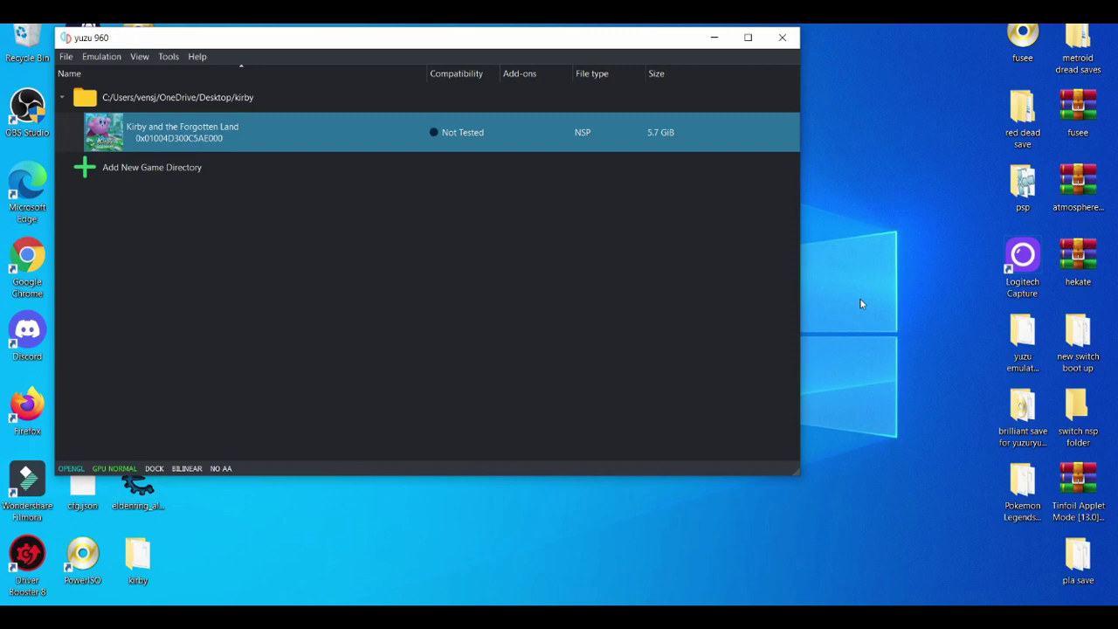
pyautogui.rightClick(838, 178)
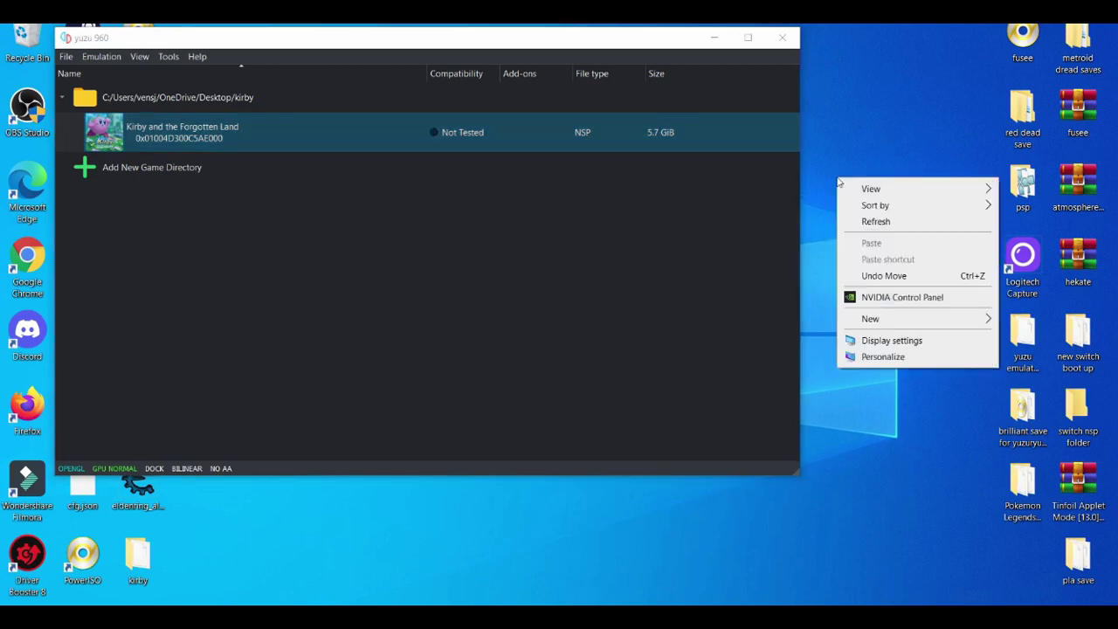
pyautogui.click(882, 297)
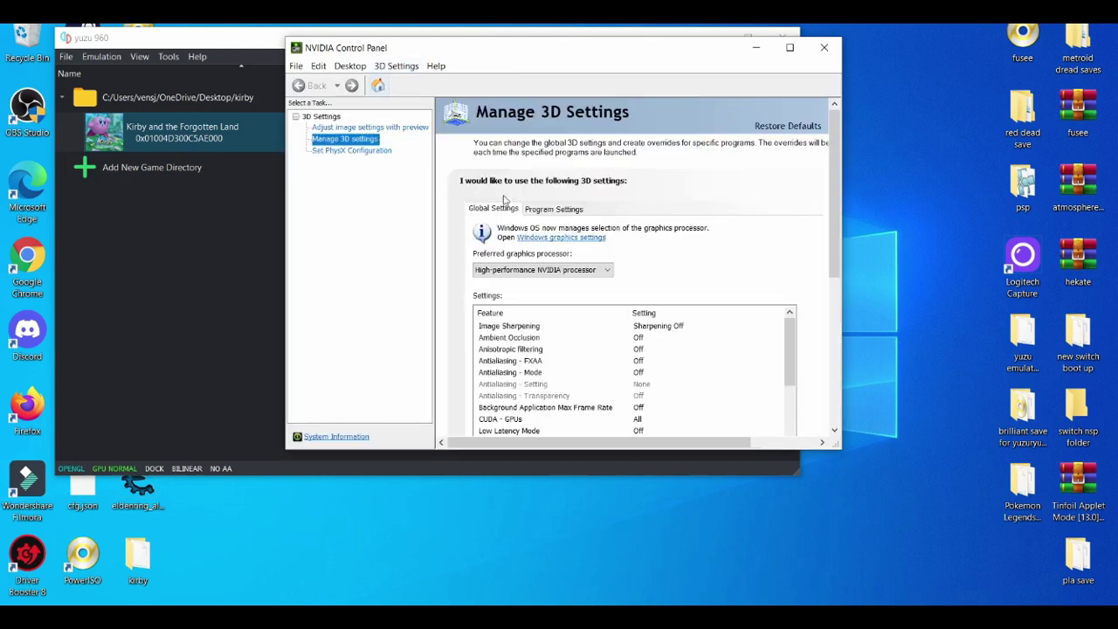
pyautogui.moveTo(835, 183); pyautogui.dragTo(837, 270)
pyautogui.moveTo(789, 157); pyautogui.dragTo(787, 243)
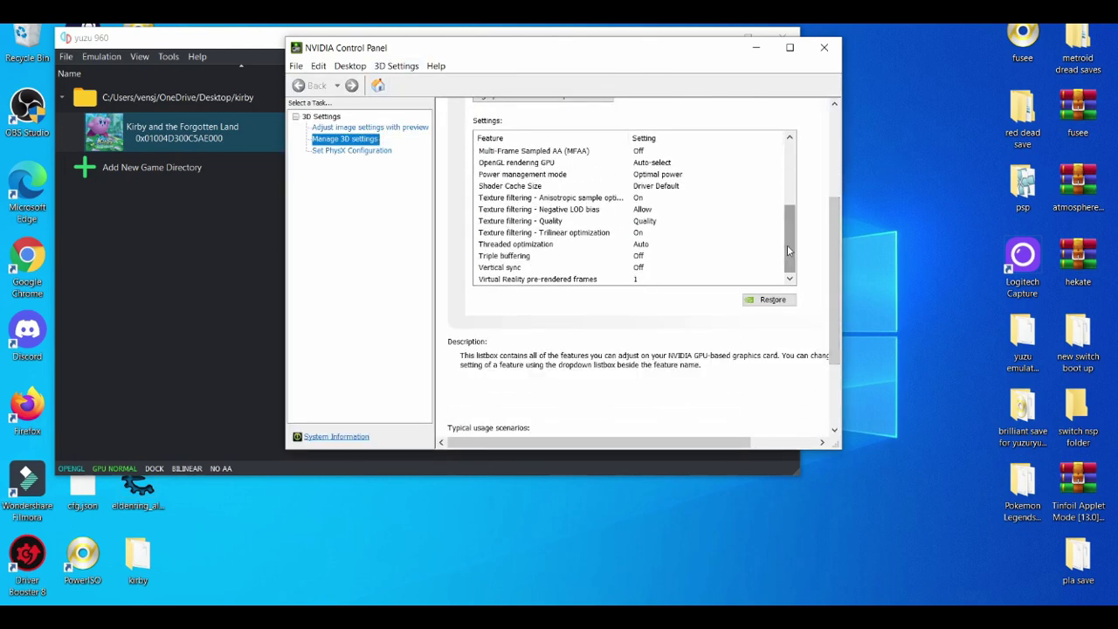
pyautogui.click(543, 267)
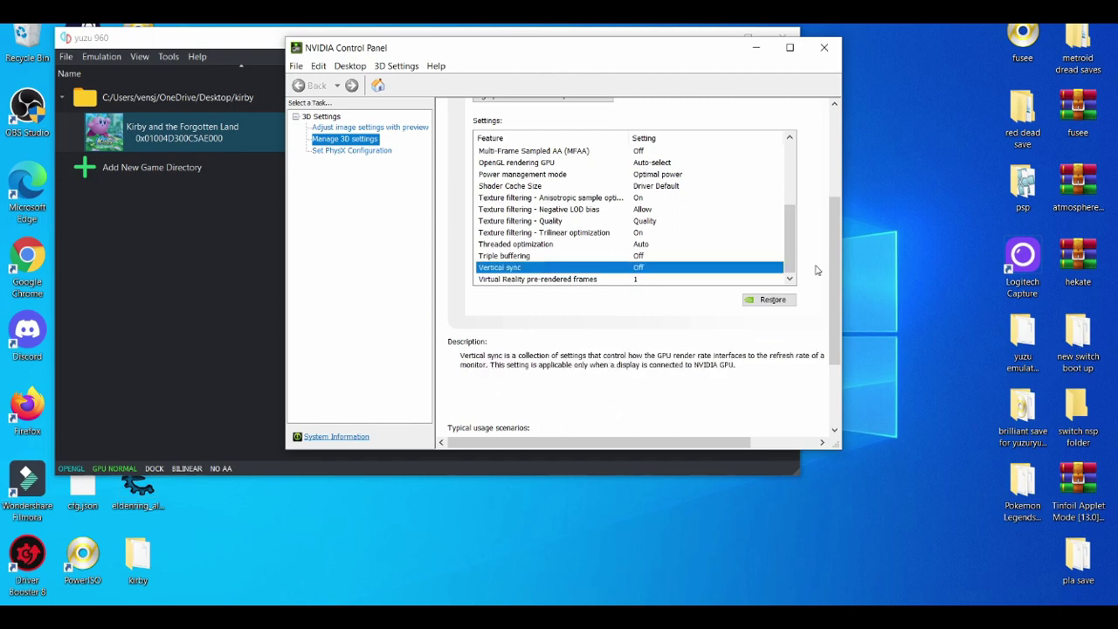
pyautogui.scroll(1, 833, 262)
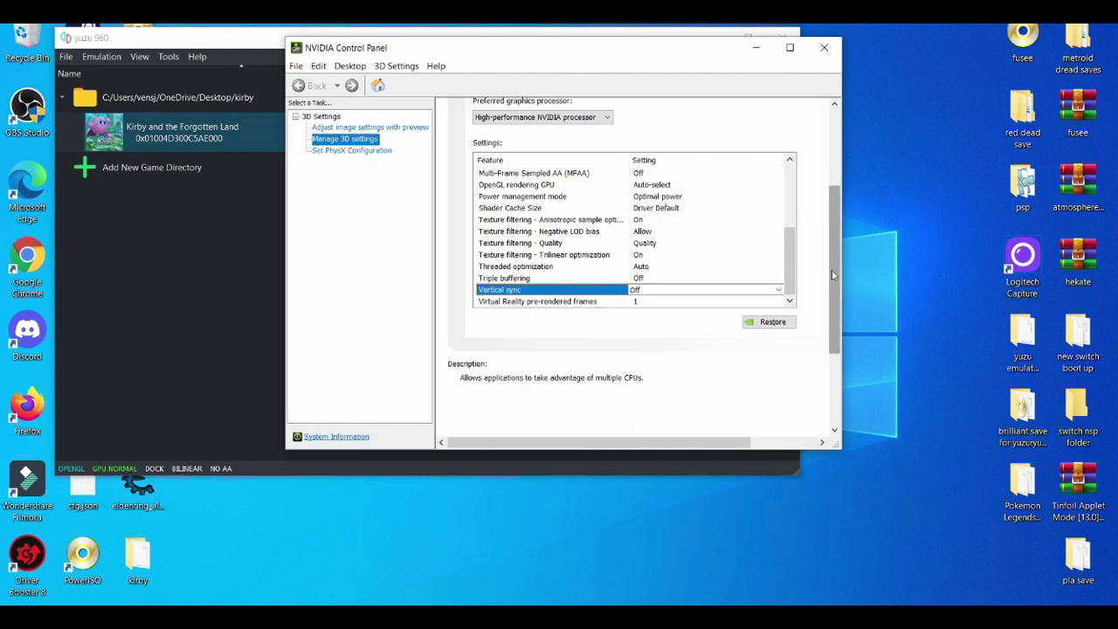
pyautogui.moveTo(833, 275); pyautogui.dragTo(830, 179)
# Set yuzu's preferred graphics processor to High-performance NVIDIA processor in its program-specific 3D settings
pyautogui.click(557, 210)
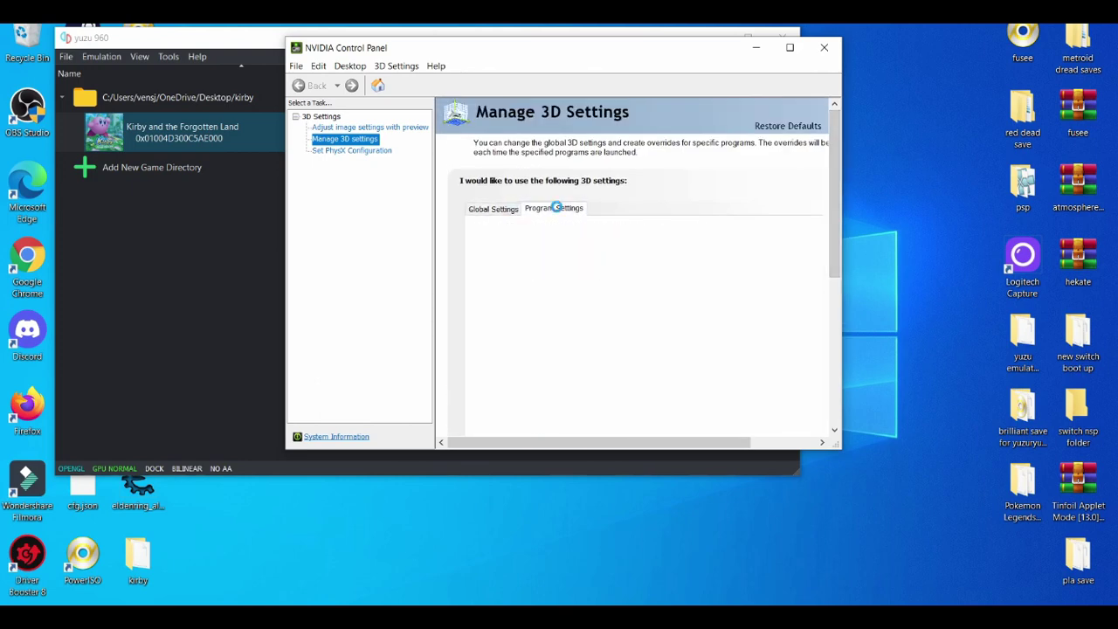
pyautogui.moveTo(839, 144); pyautogui.dragTo(836, 181)
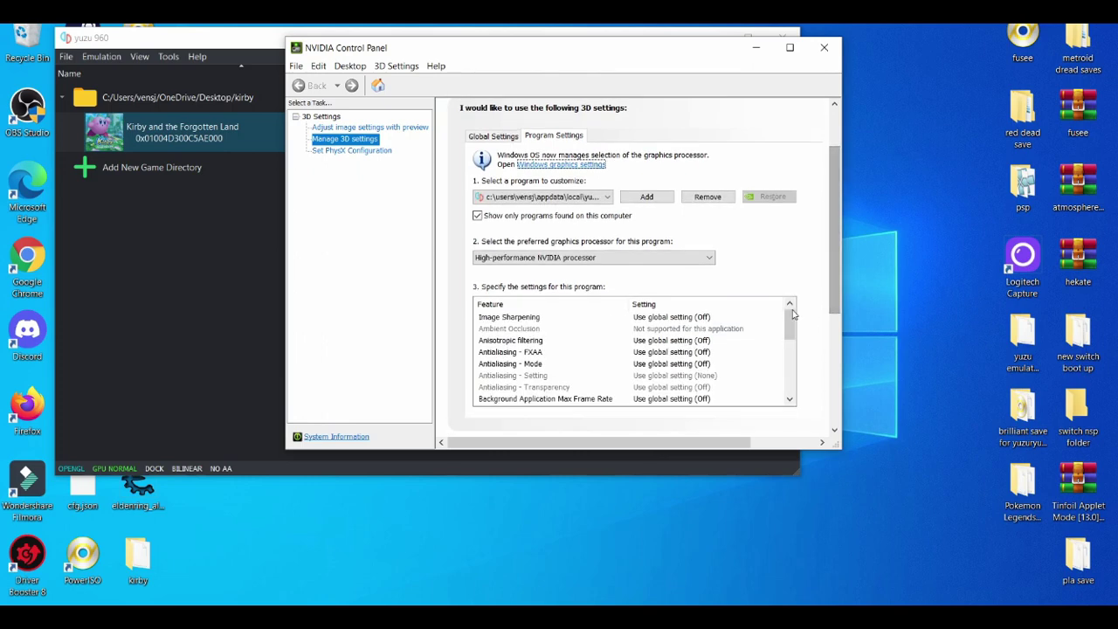
pyautogui.moveTo(790, 325); pyautogui.dragTo(792, 379)
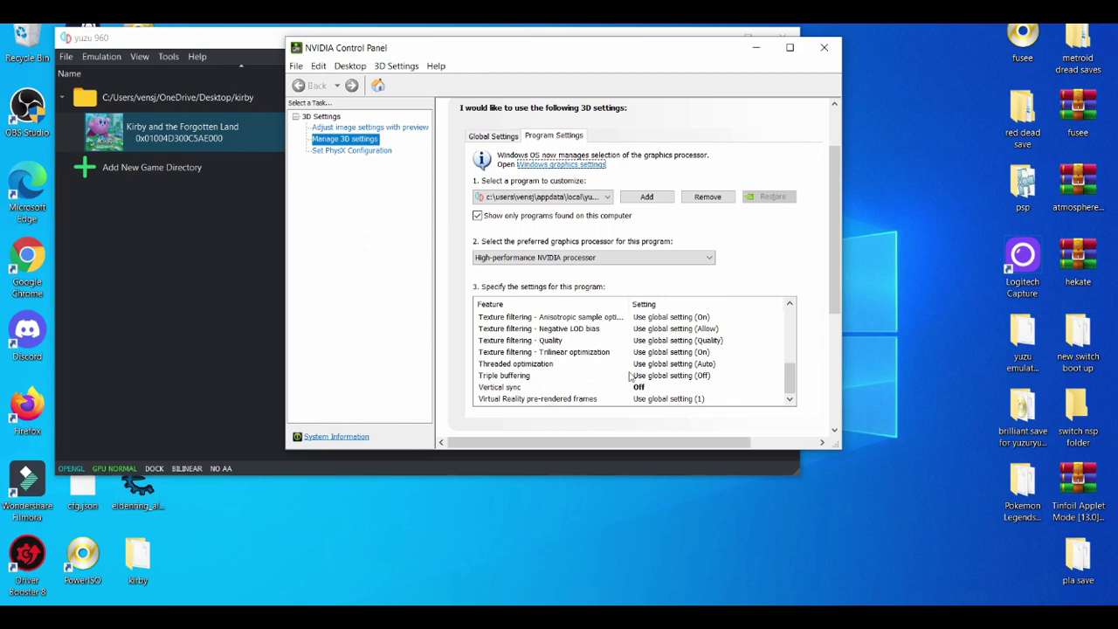
pyautogui.click(691, 258)
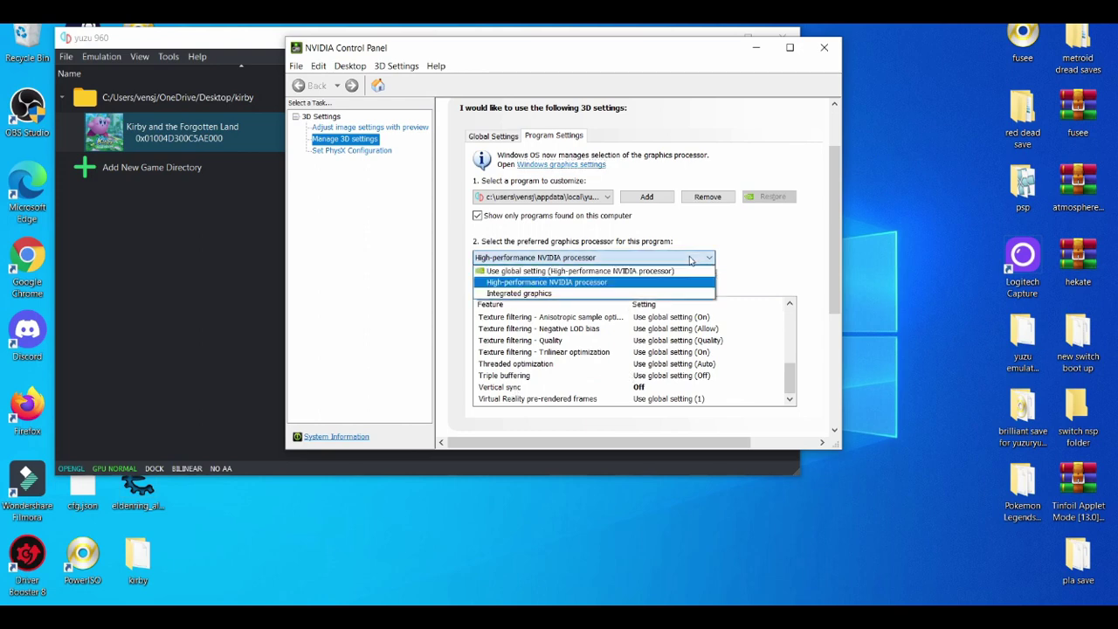
pyautogui.click(585, 282)
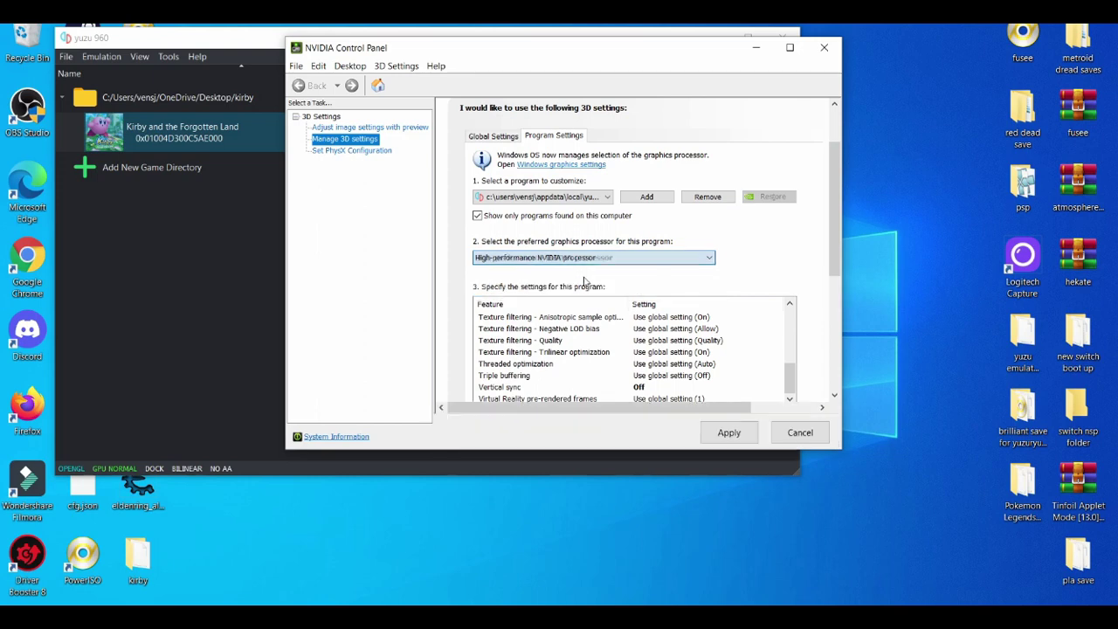
# Add yuzu as a program to customize, apply the 3D settings, and close NVIDIA Control Panel
pyautogui.click(654, 197)
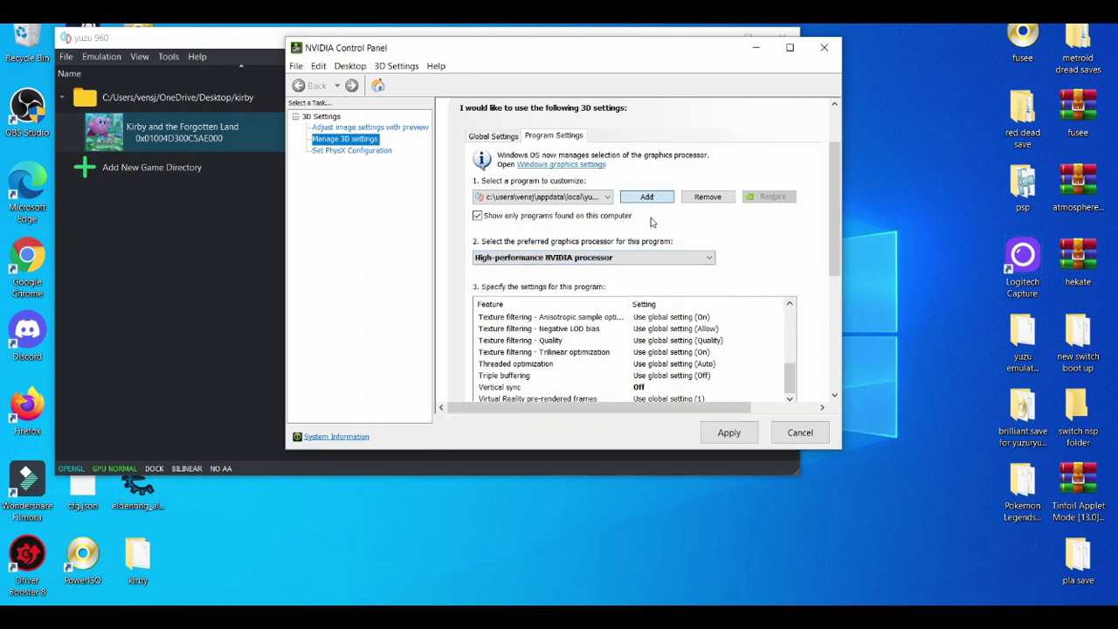
pyautogui.click(463, 184)
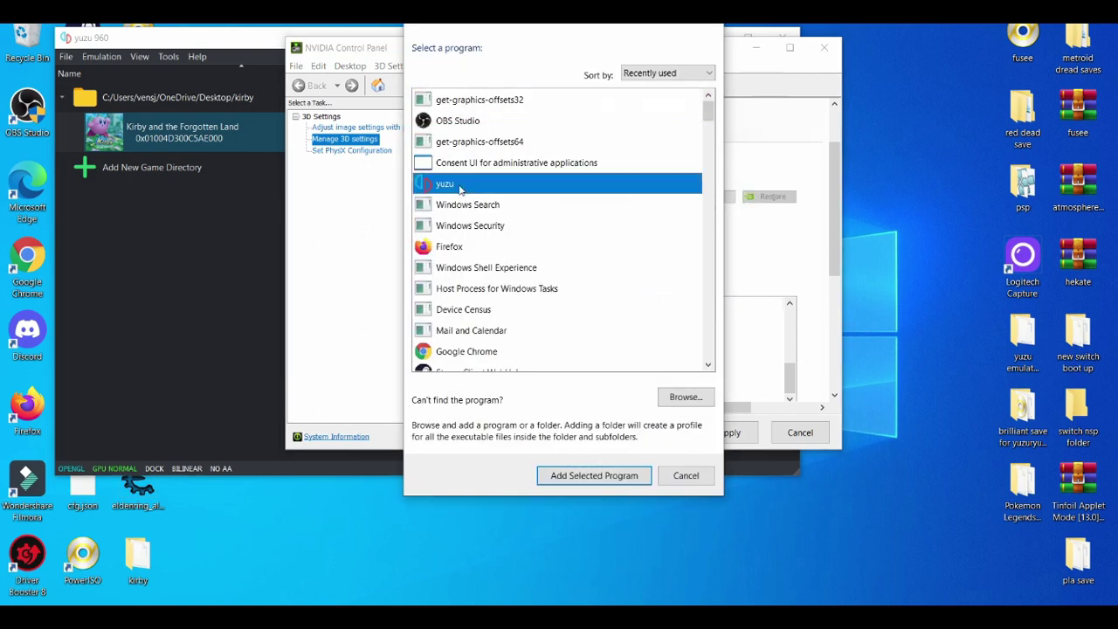
pyautogui.click(556, 476)
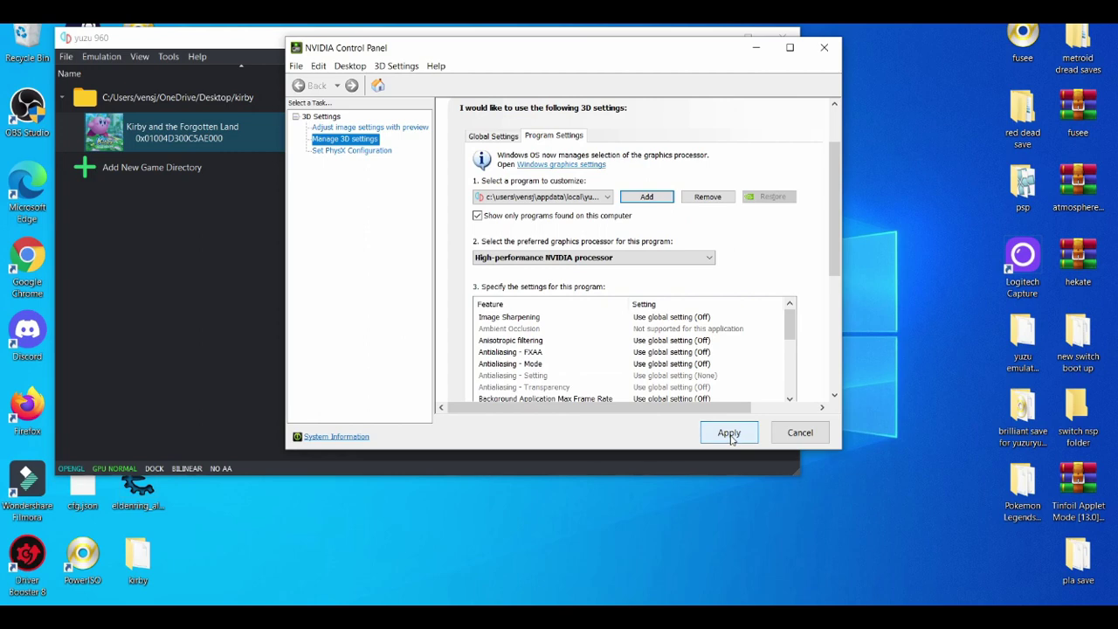
pyautogui.click(730, 437)
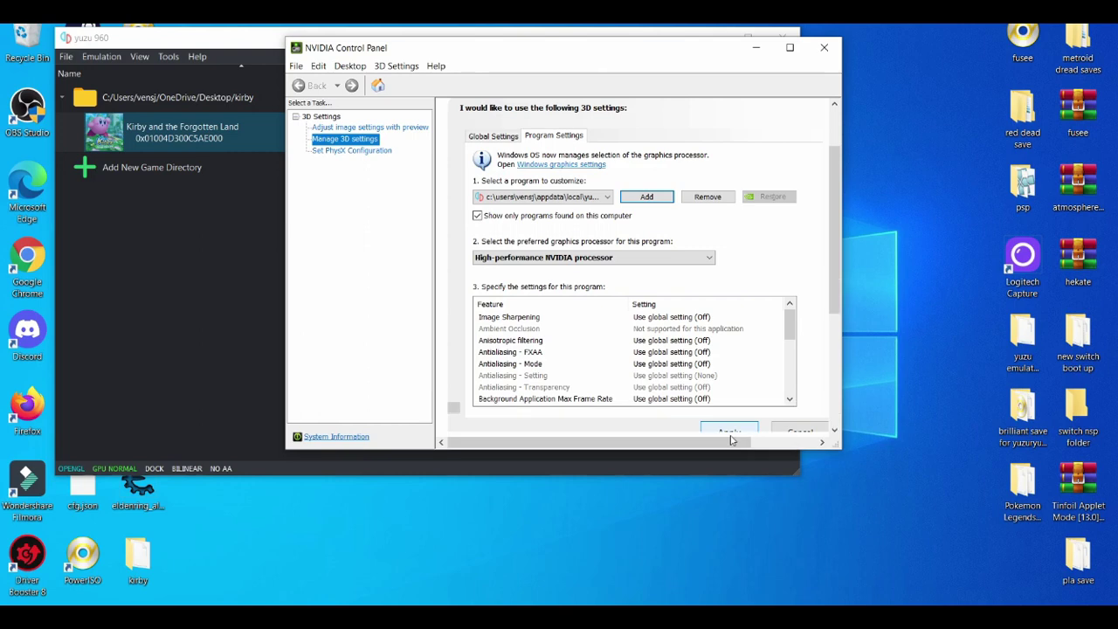
pyautogui.click(830, 45)
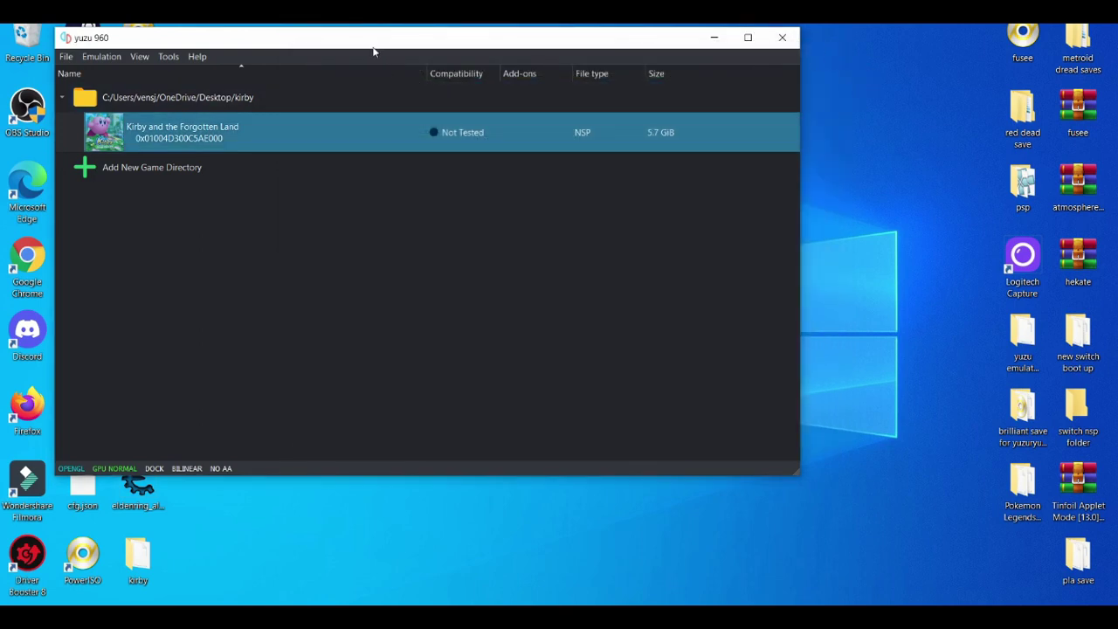
pyautogui.moveTo(373, 53); pyautogui.dragTo(495, 63)
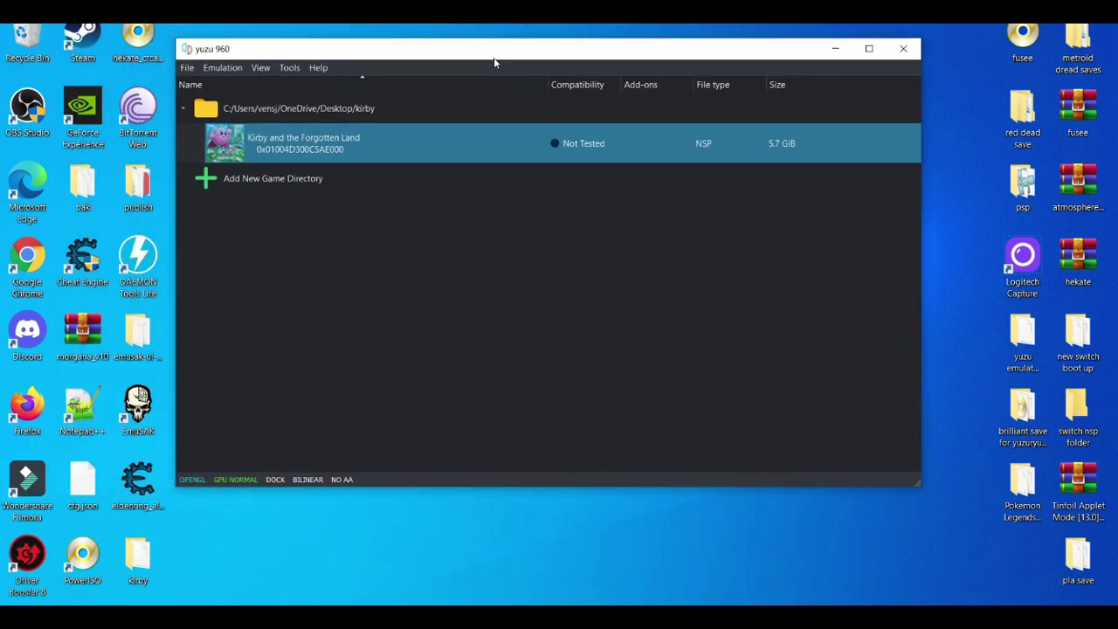